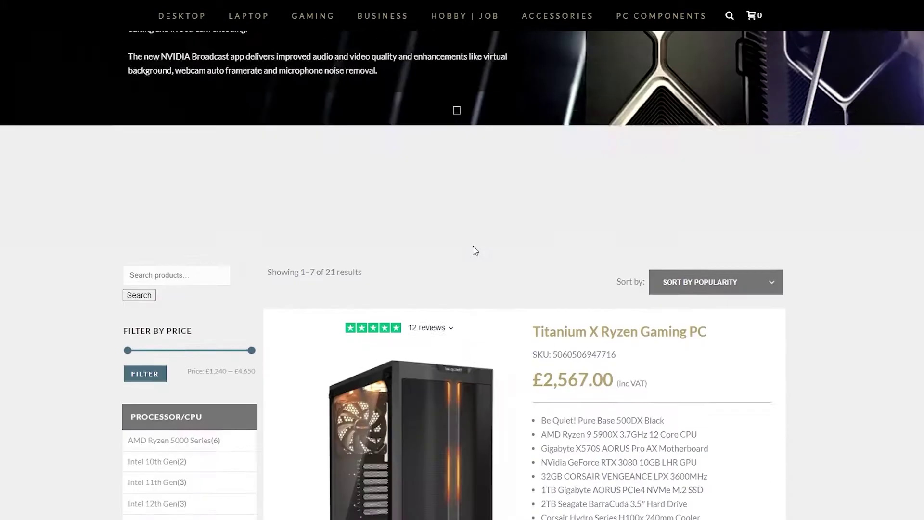
pyautogui.scroll(-12, 562, 258)
pyautogui.scroll(-15, 567, 255)
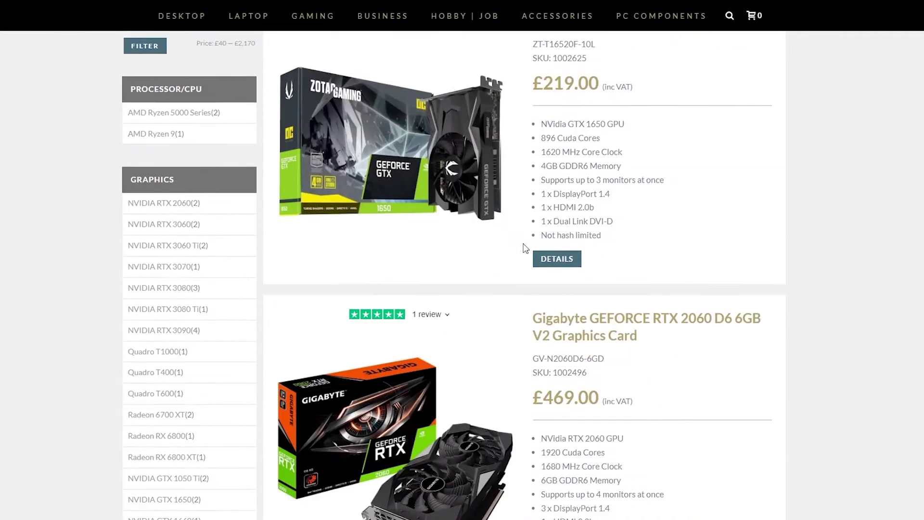
pyautogui.scroll(-15, 525, 248)
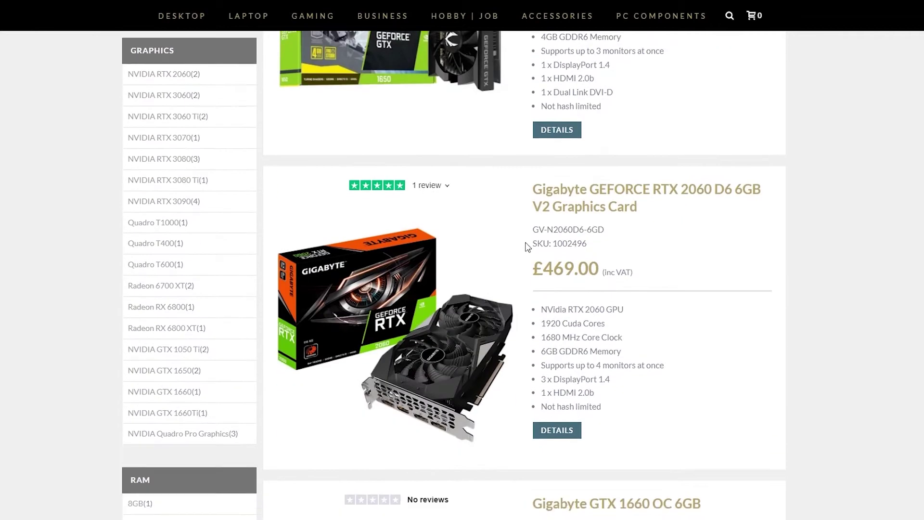
pyautogui.scroll(-10, 538, 245)
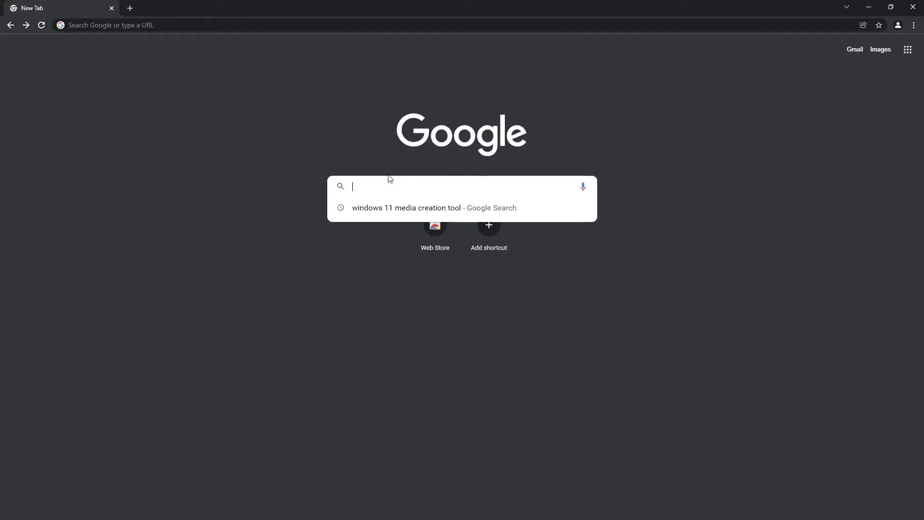
# - Search Google for "windows 11 media creation tool", agreeing to the cookie terms, and open Microsoft's Download Windows 11 page
pyautogui.write('windows 11')
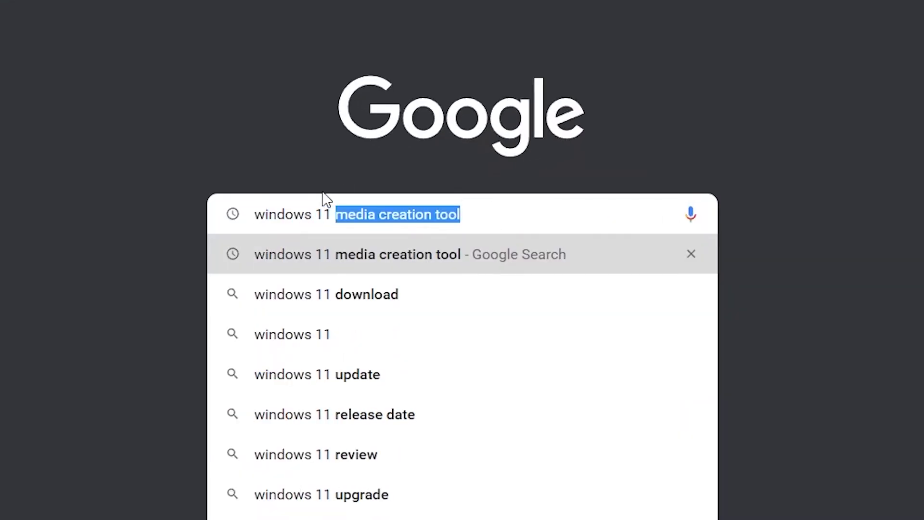
pyautogui.write(' media creation tool')
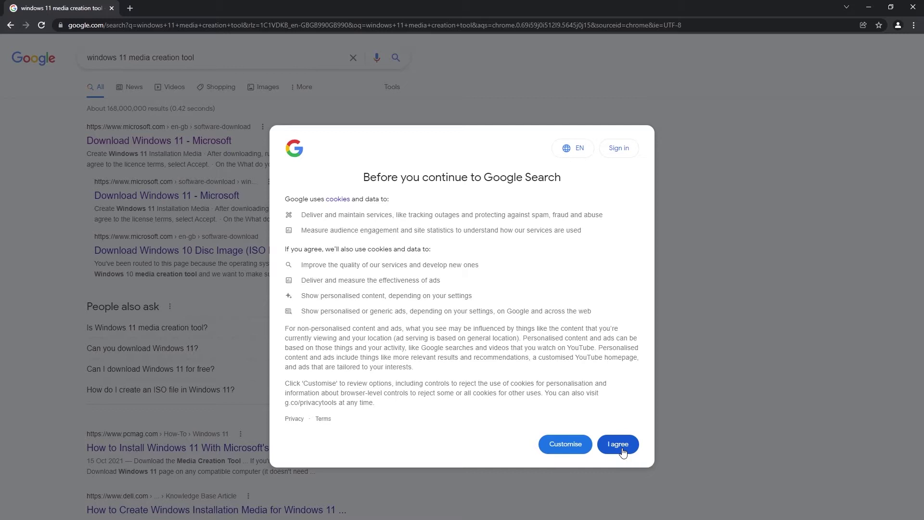
pyautogui.click(619, 444)
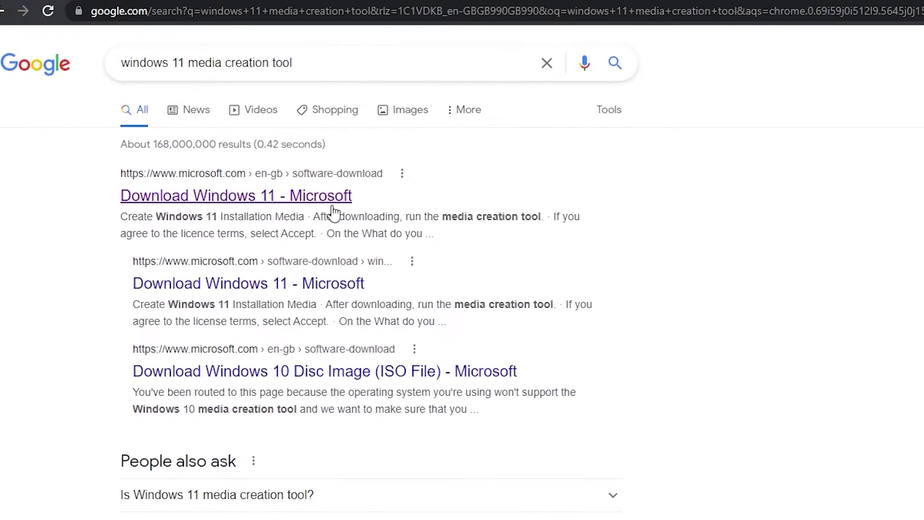
pyautogui.click(337, 282)
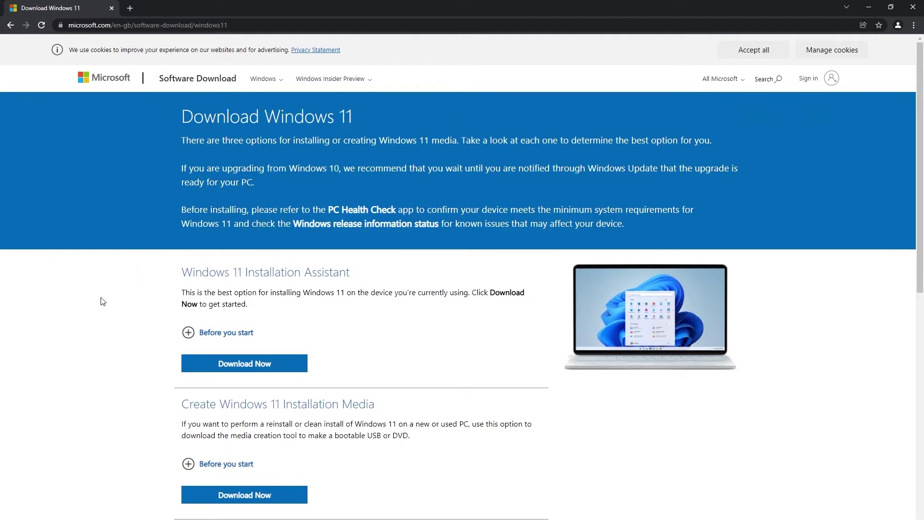
# - Download the tool offered under Create Windows 11 Installation Media and select MediaCreationToolW11.exe in the Downloads folder
pyautogui.scroll(-3, 92, 296)
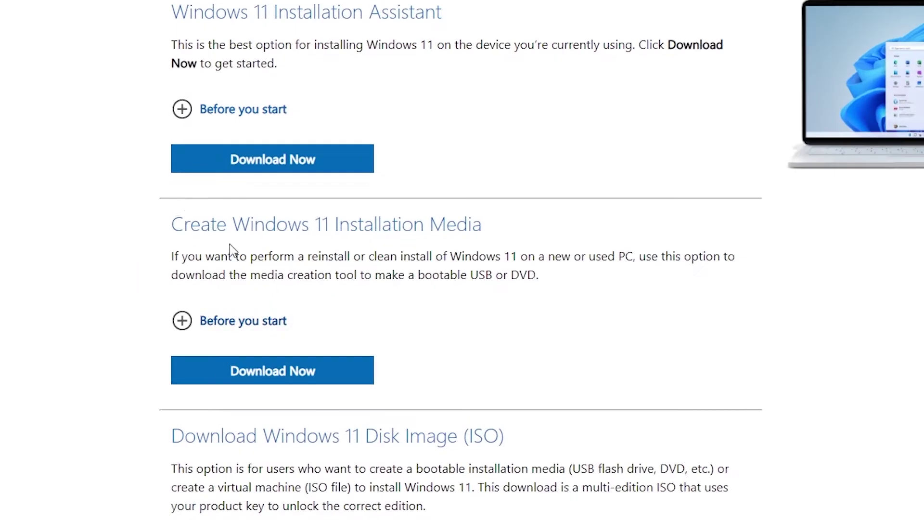
pyautogui.moveTo(174, 225); pyautogui.dragTo(454, 225)
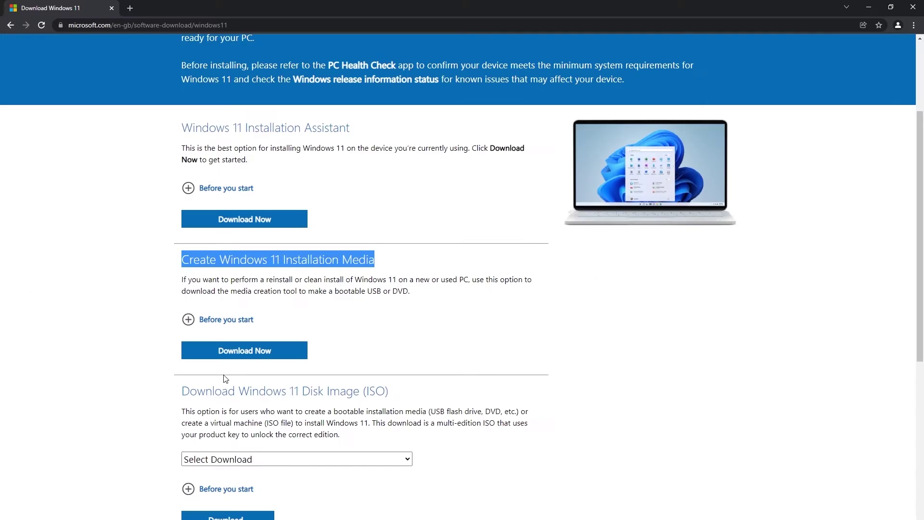
pyautogui.click(265, 377)
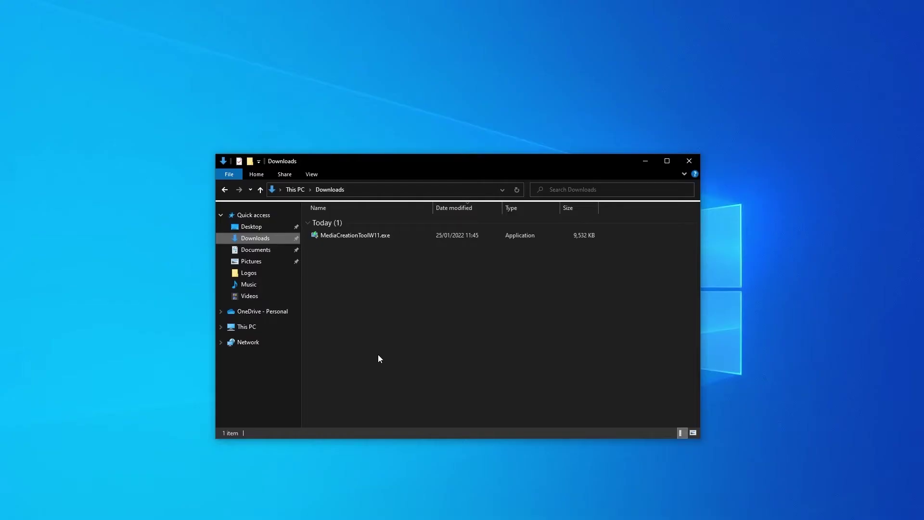
pyautogui.click(340, 237)
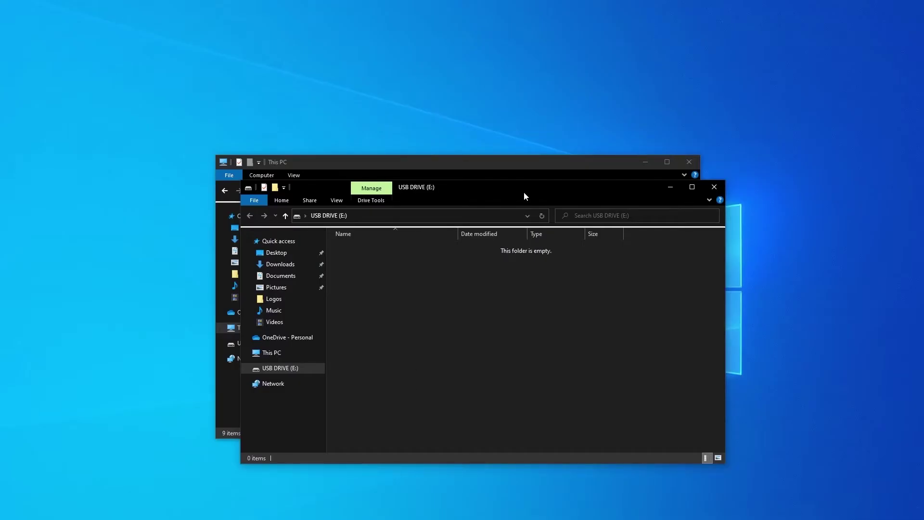
# - Check the contents and free space of USB DRIVE (E:), closing its window and selecting the drive in This PC
pyautogui.moveTo(525, 193); pyautogui.dragTo(506, 174)
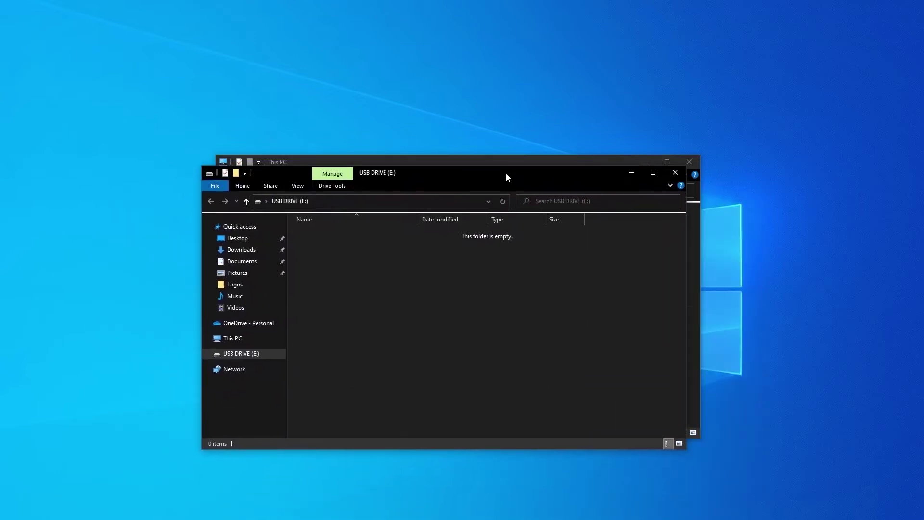
pyautogui.click(674, 172)
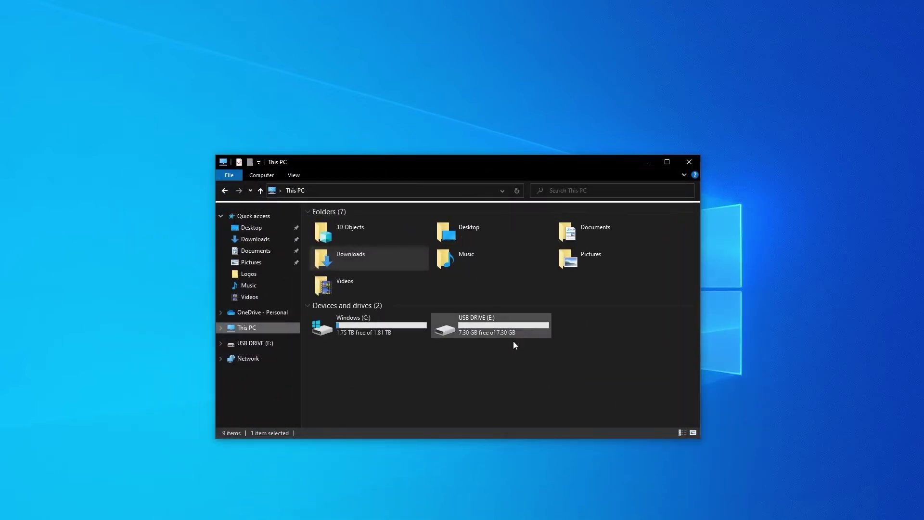
pyautogui.click(481, 323)
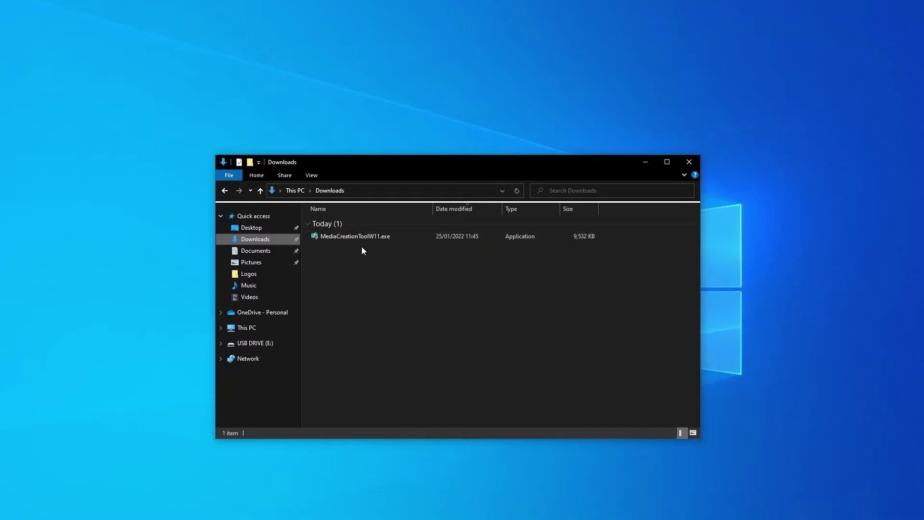
# - Run MediaCreationToolW11.exe from the Downloads folder and accept its licence terms
pyautogui.click(365, 236)
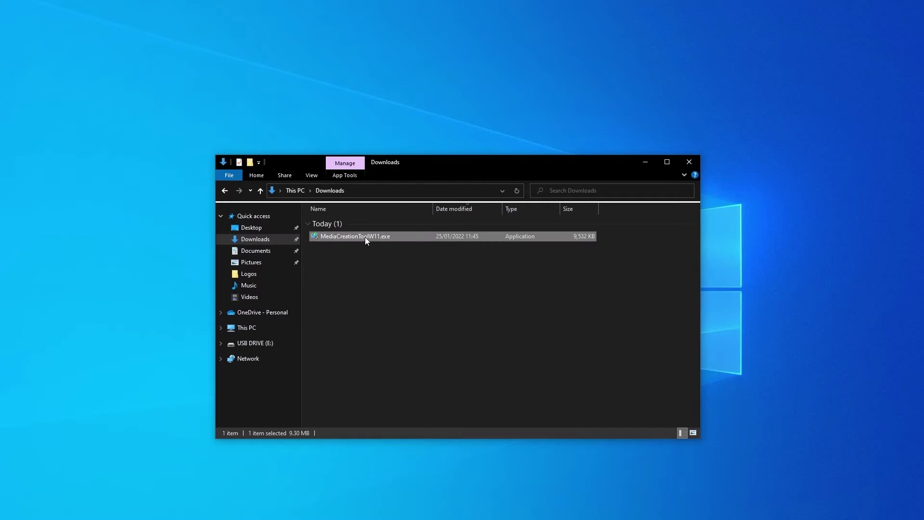
pyautogui.doubleClick(365, 236)
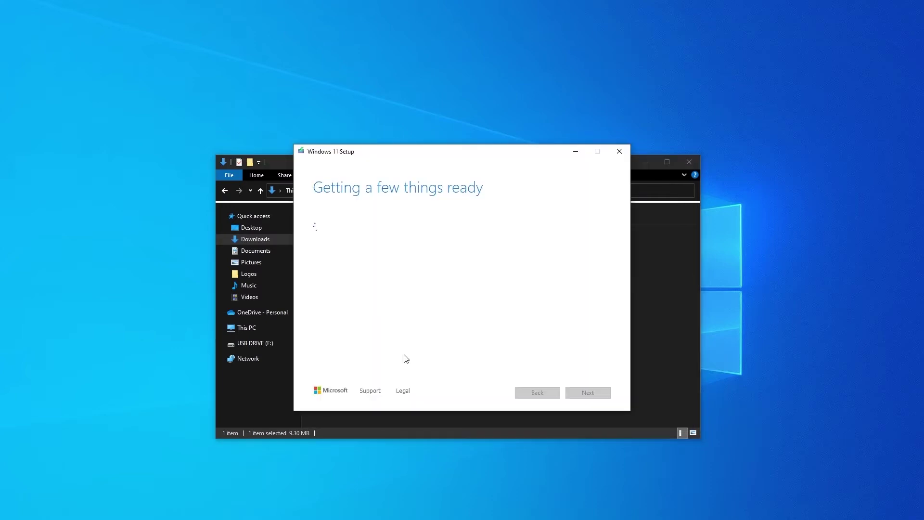
pyautogui.scroll(-20, 336, 339)
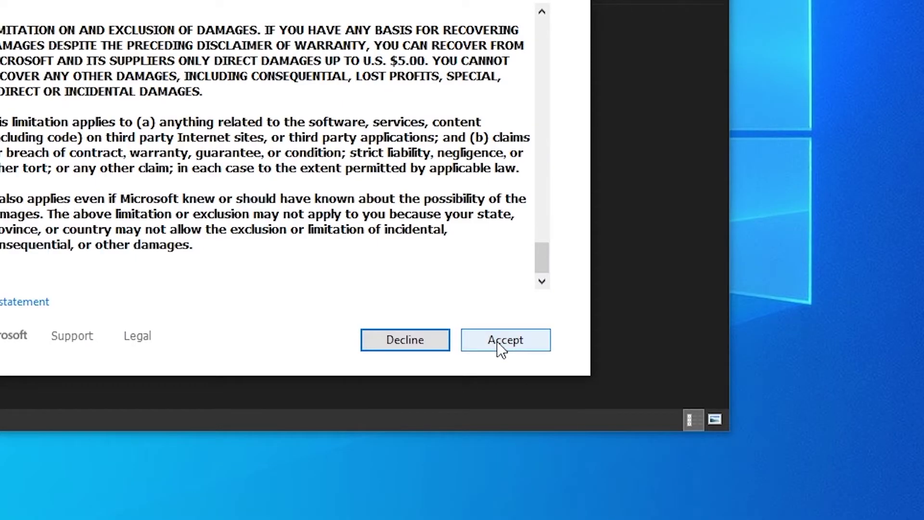
pyautogui.click(586, 395)
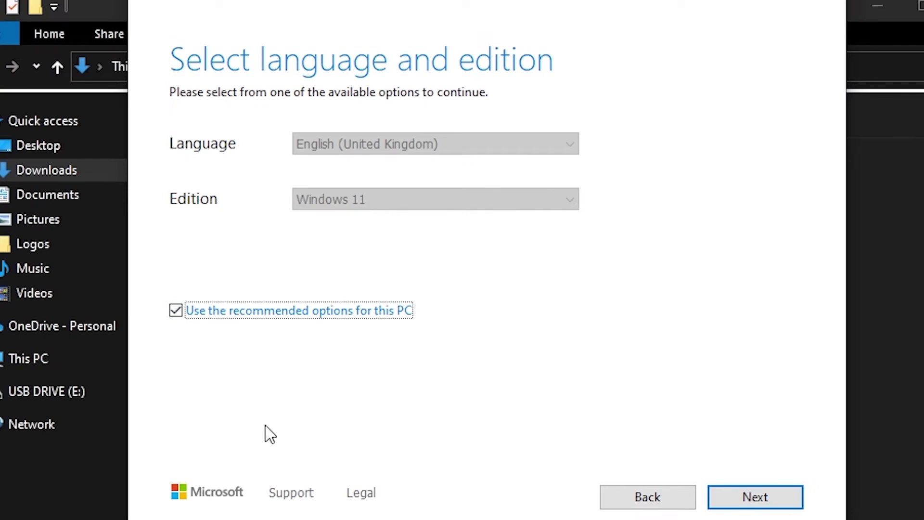
# - Turn off the recommended options to look at the language and edition choices, and turn the recommended options back on
pyautogui.click(175, 312)
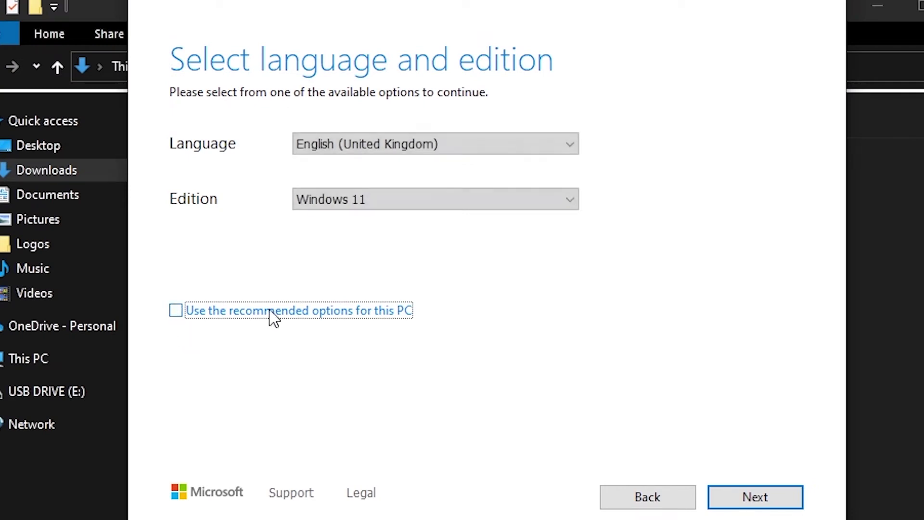
pyautogui.click(491, 147)
pyautogui.click(484, 159)
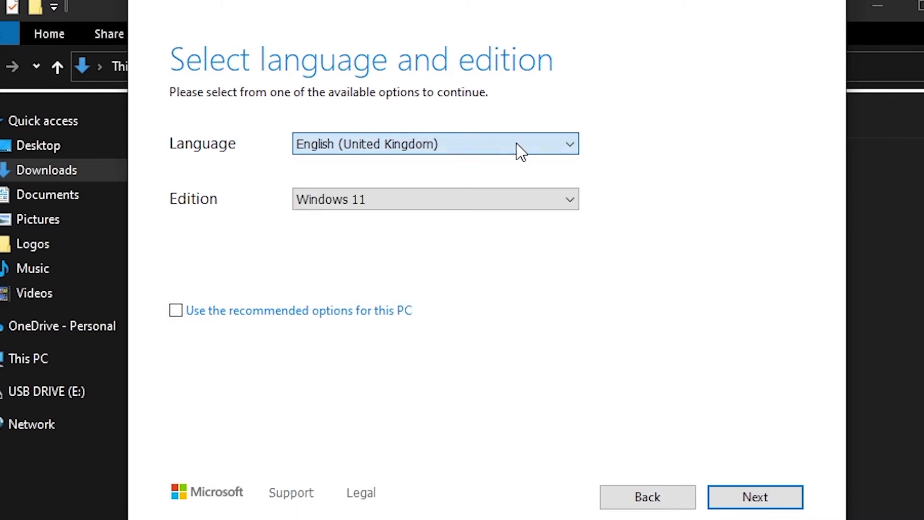
pyautogui.click(530, 201)
pyautogui.click(534, 199)
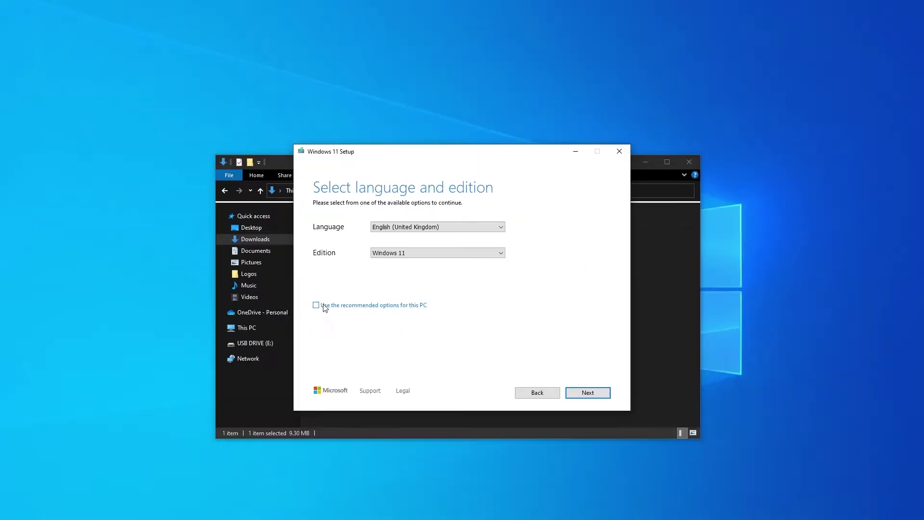
pyautogui.click(316, 305)
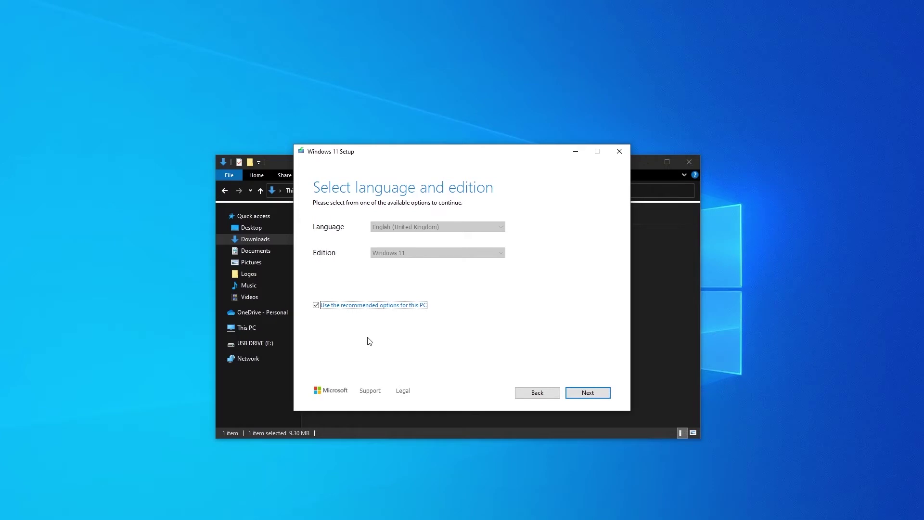
# - Accept the recommended language and edition, and start creating the installation media on the USB flash drive E: (USB DRIVE)
pyautogui.click(585, 387)
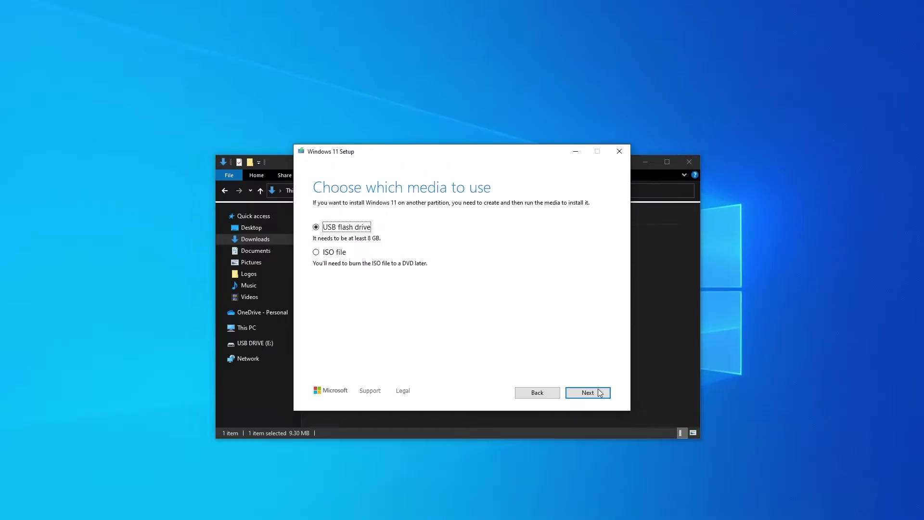
pyautogui.click(761, 496)
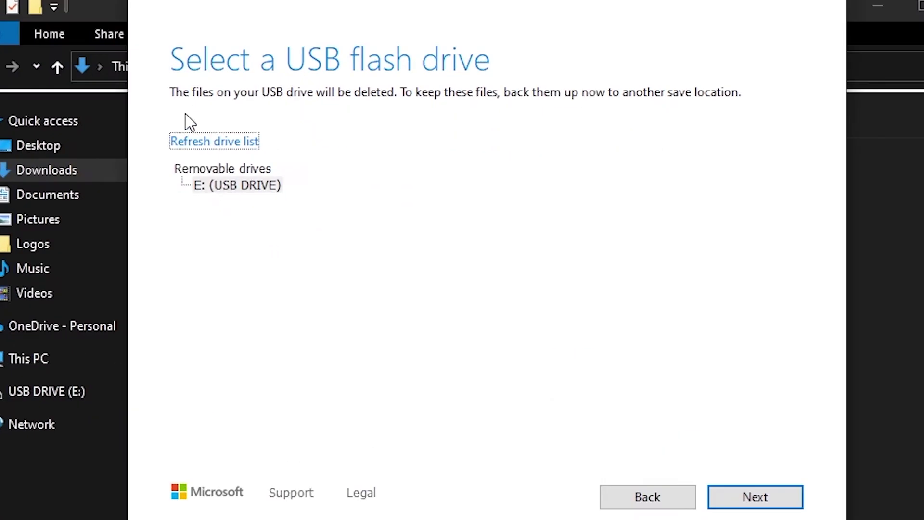
pyautogui.click(232, 189)
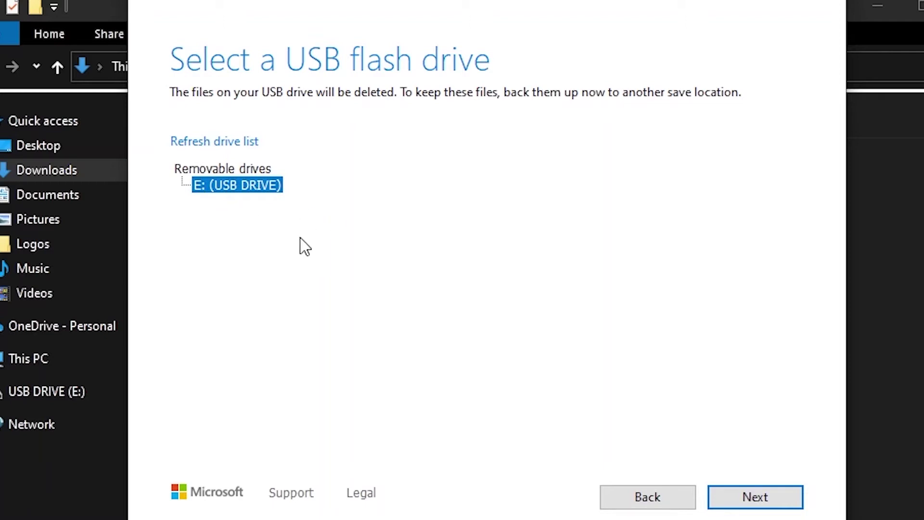
pyautogui.click(755, 497)
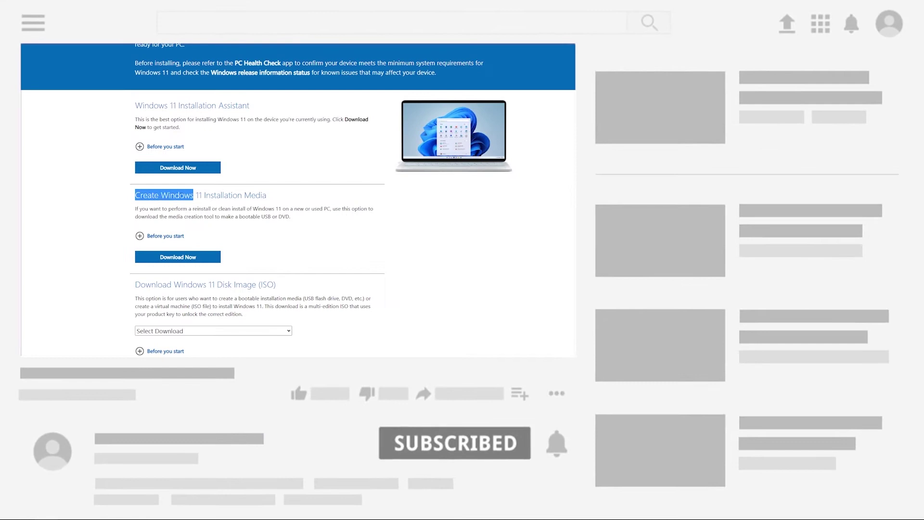
pyautogui.moveTo(193, 197); pyautogui.dragTo(266, 196)
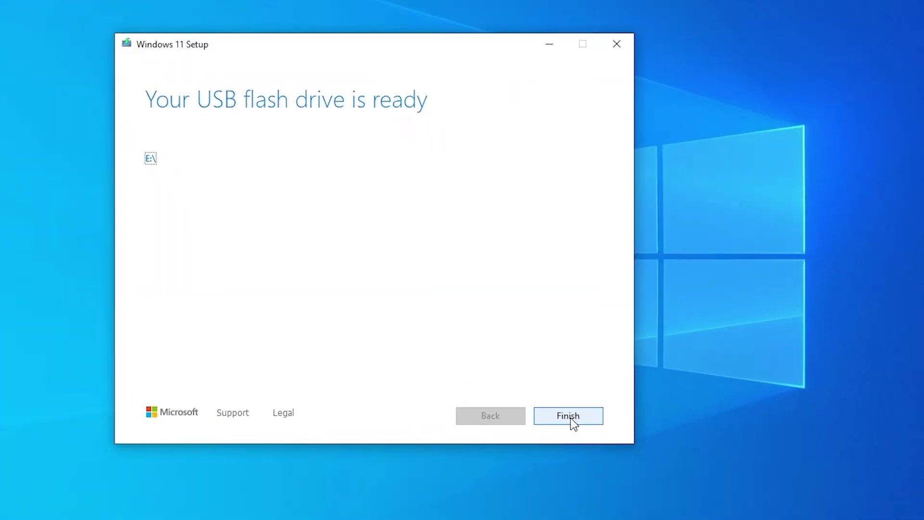
# - Finish the Windows 11 Setup wizard for the completed USB flash drive
pyautogui.click(571, 416)
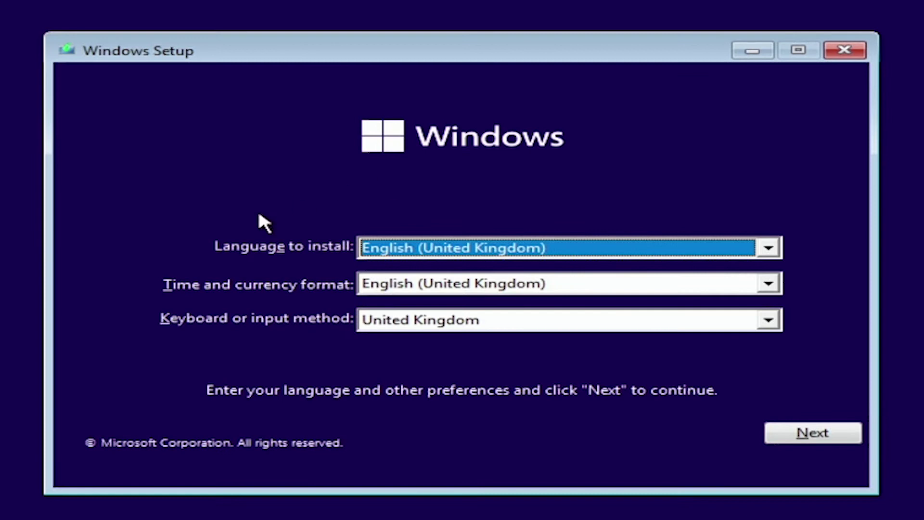
# - Check the Windows Setup preferences, keep English (United Kingdom) for language and formats and the United Kingdom keyboard, and continue
pyautogui.click(769, 248)
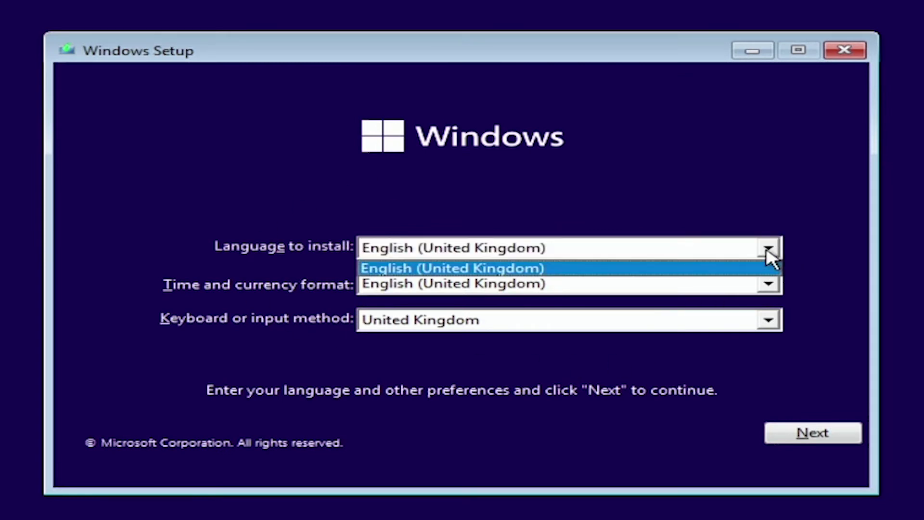
pyautogui.click(769, 249)
pyautogui.click(770, 284)
pyautogui.click(769, 284)
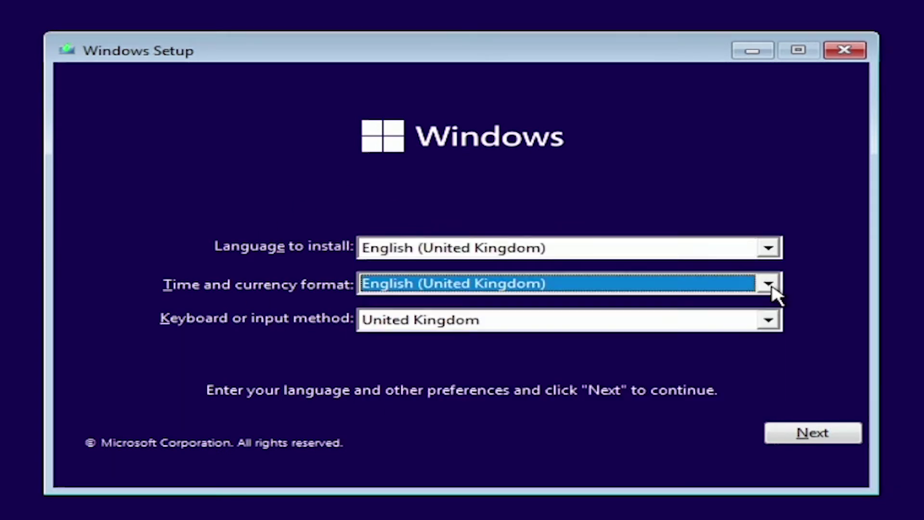
pyautogui.click(770, 321)
pyautogui.click(767, 323)
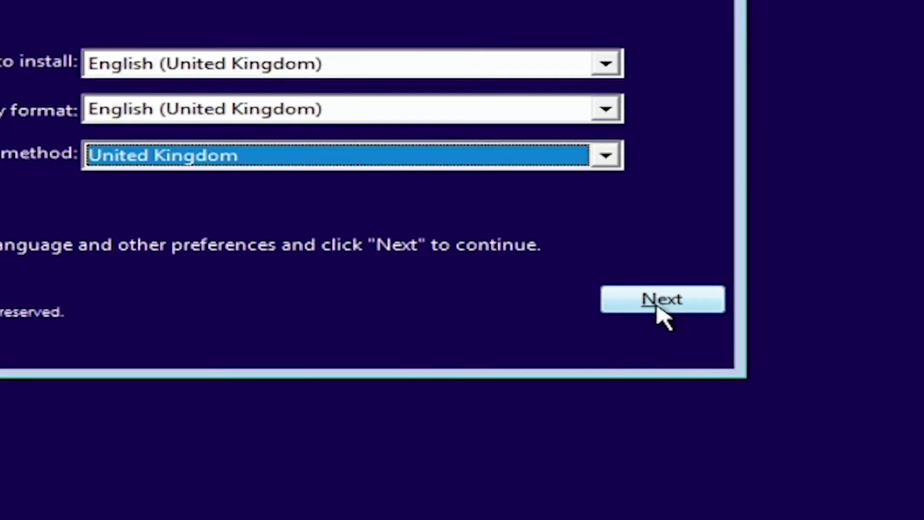
pyautogui.click(657, 308)
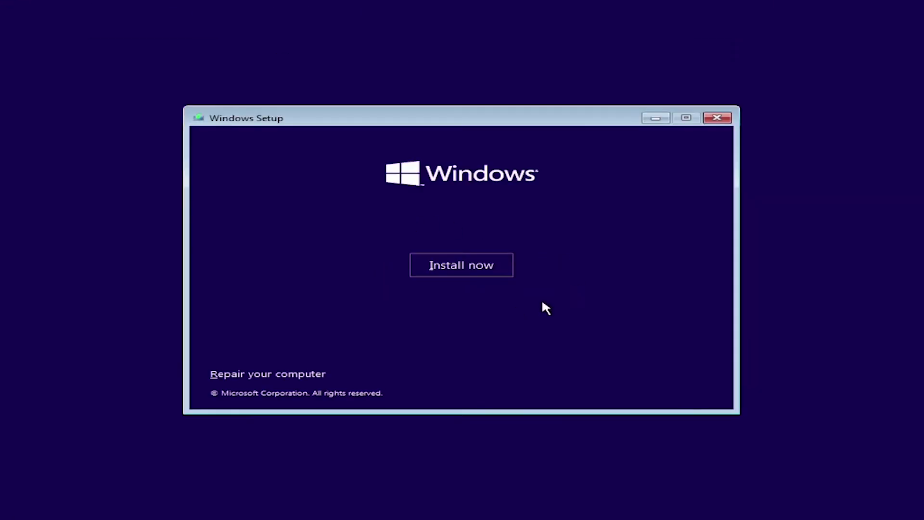
# - Start the Windows installation without a product key and choose Windows 11 Home as the operating system
pyautogui.click(462, 266)
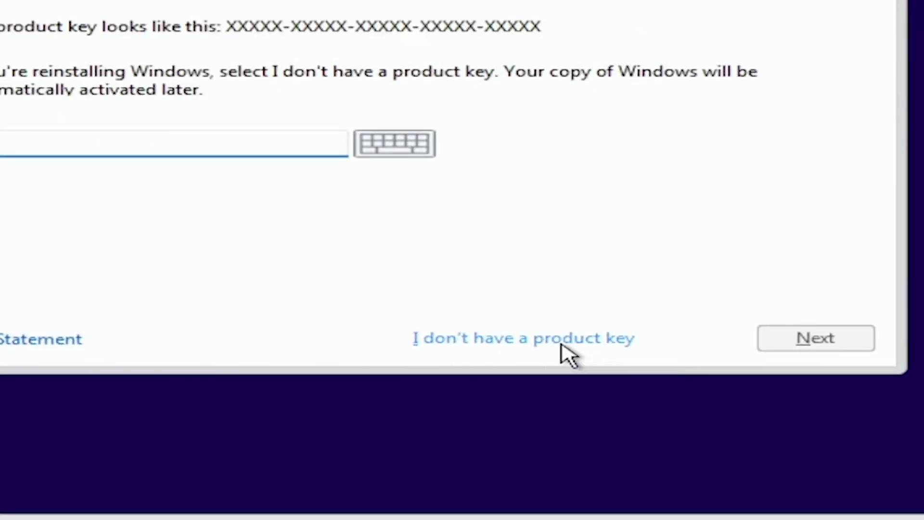
pyautogui.click(554, 379)
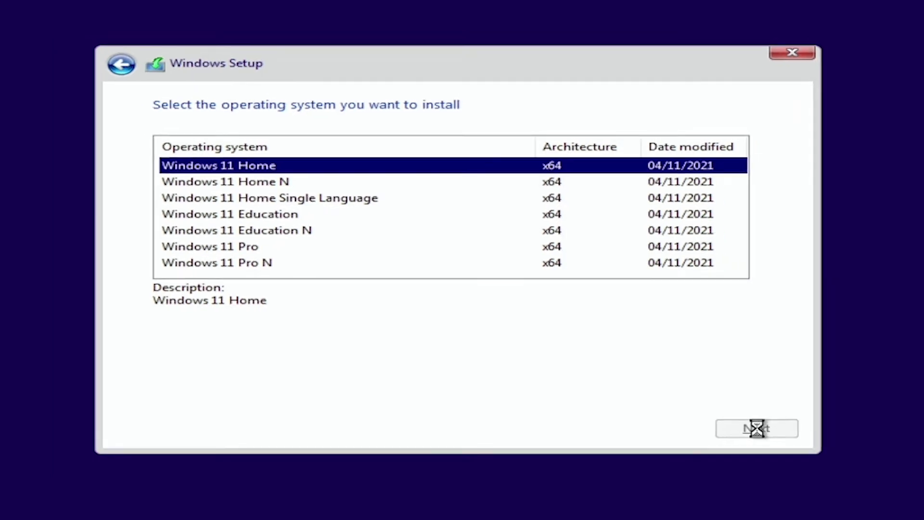
pyautogui.click(788, 455)
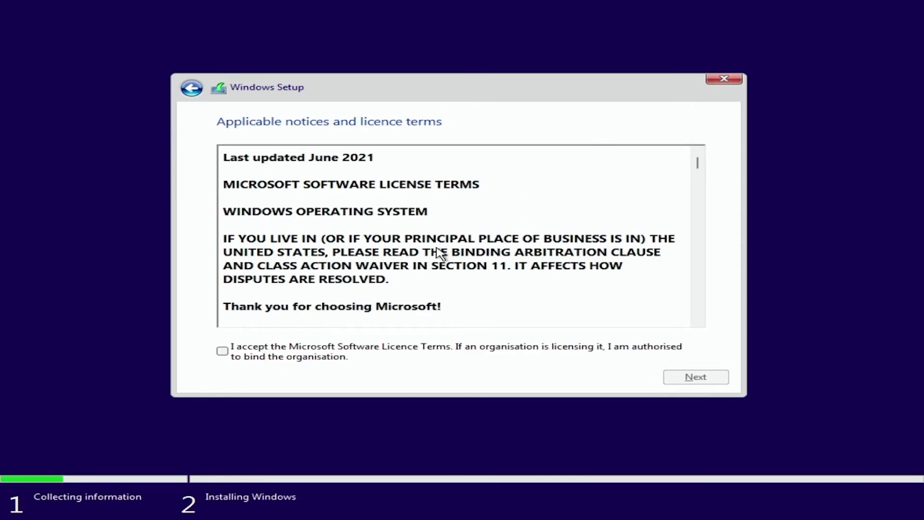
# - Review and accept the Microsoft Software Licence Terms, and choose the Custom: Install Windows only (advanced) installation type
pyautogui.scroll(-12, 403, 222)
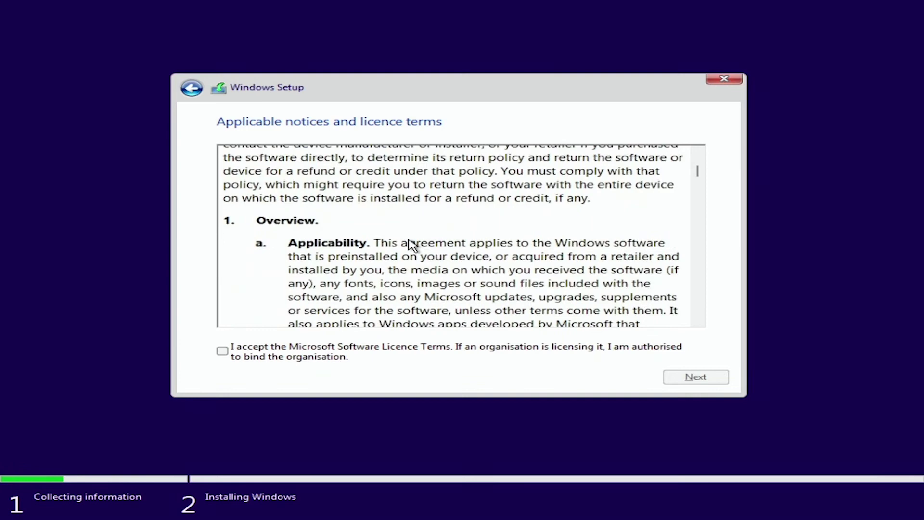
pyautogui.scroll(-10, 501, 262)
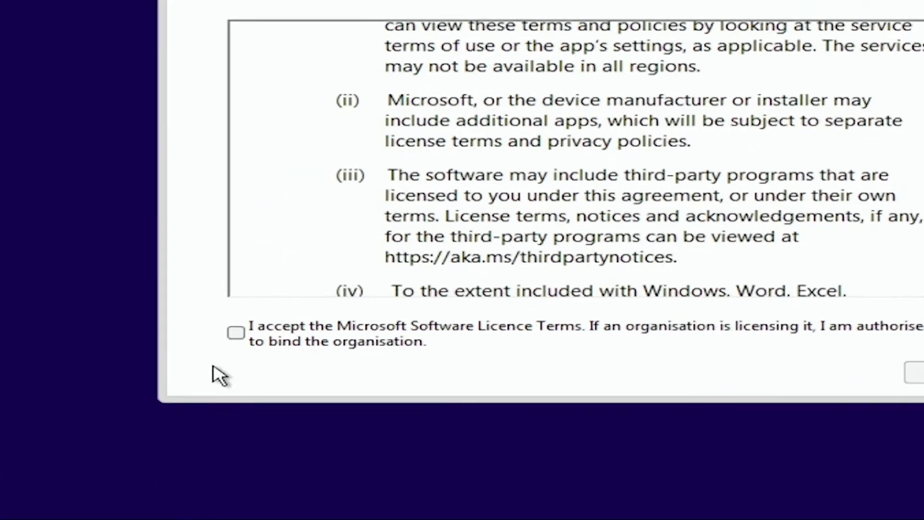
pyautogui.click(262, 305)
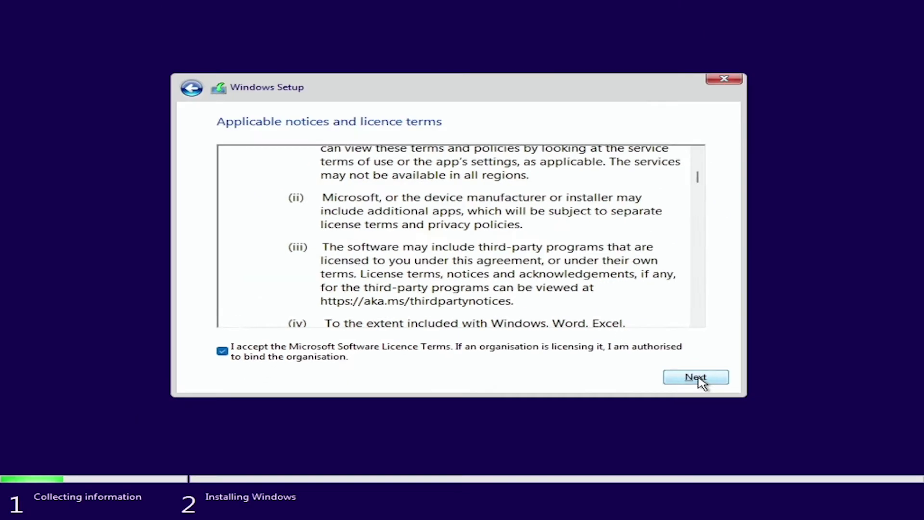
pyautogui.click(696, 378)
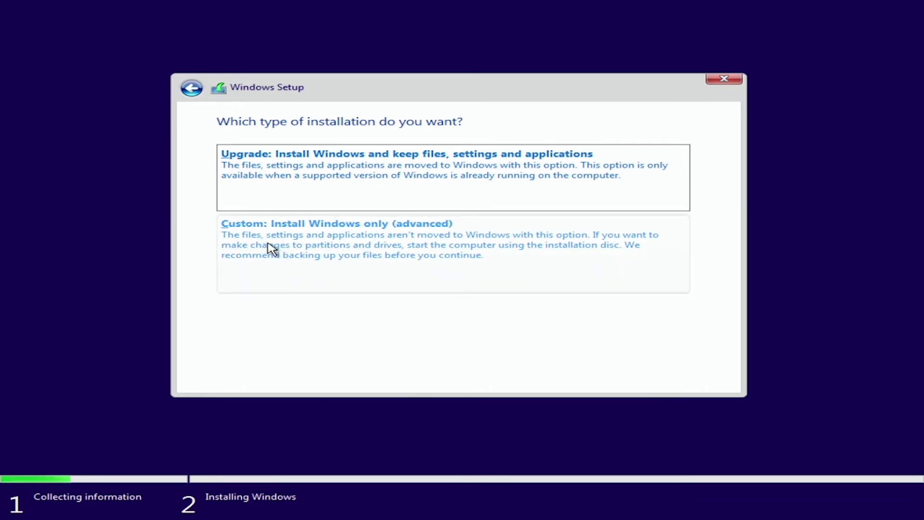
pyautogui.click(330, 259)
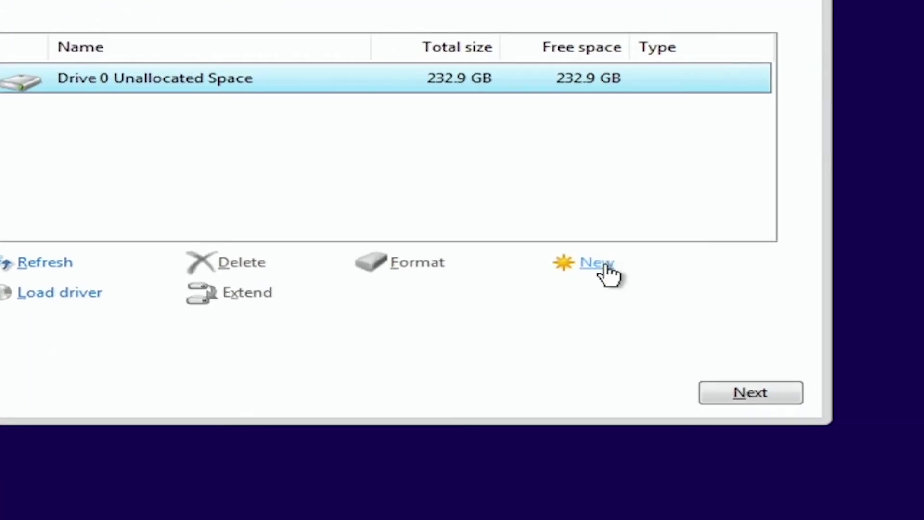
# - Create a 238475 MB partition from Drive 0's unallocated space, allowing the additional system partitions, and start installing Windows on the primary partition
pyautogui.click(601, 297)
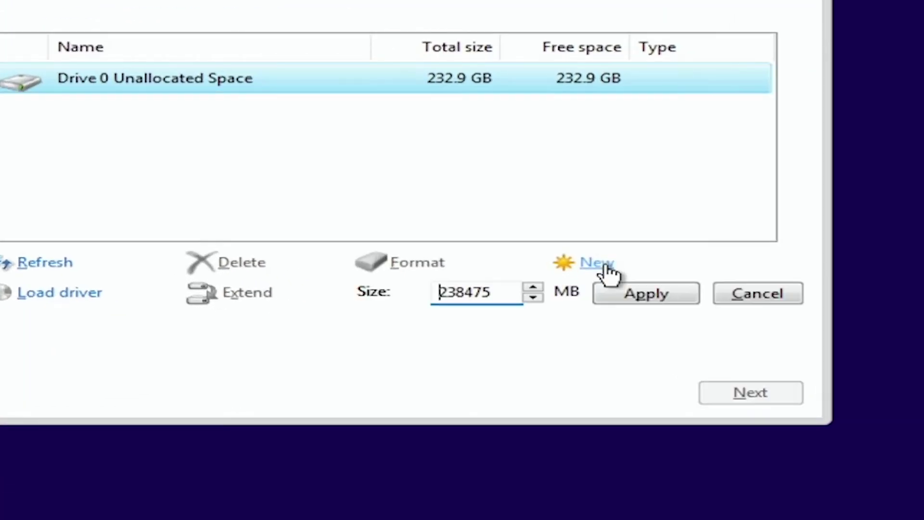
pyautogui.click(652, 301)
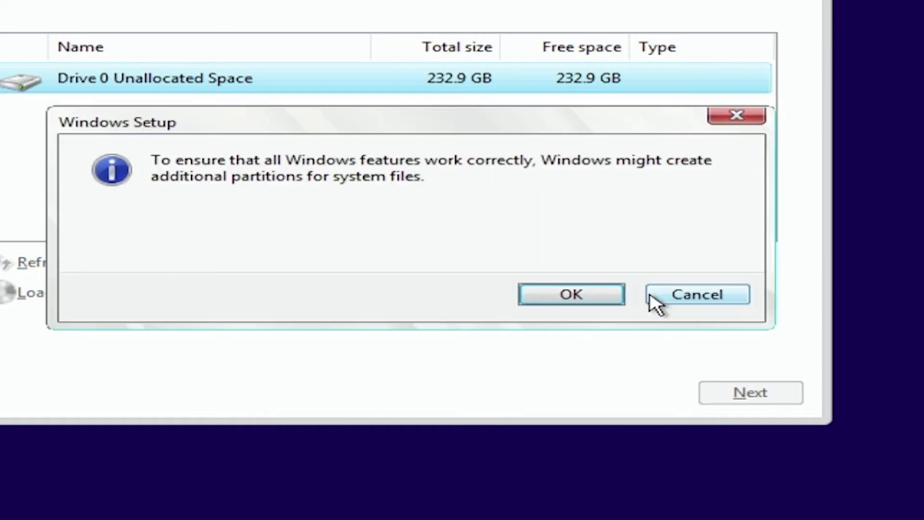
pyautogui.click(575, 296)
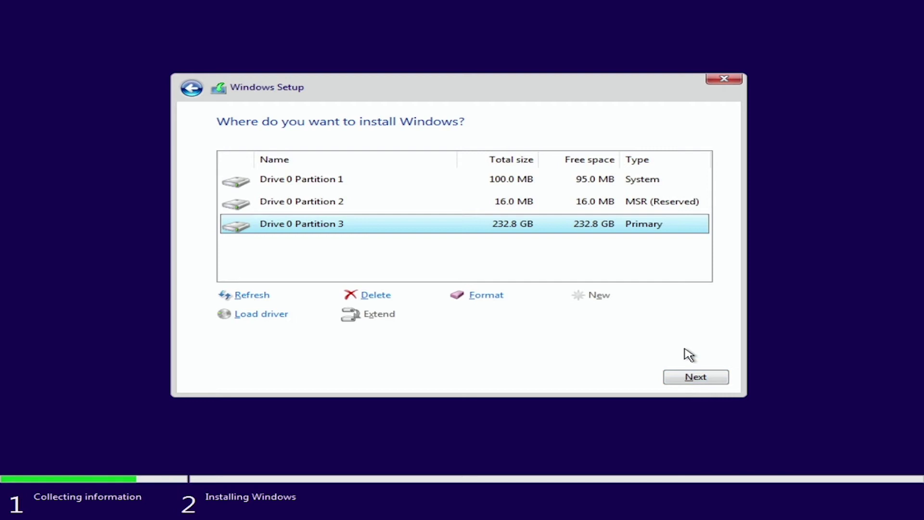
pyautogui.click(693, 378)
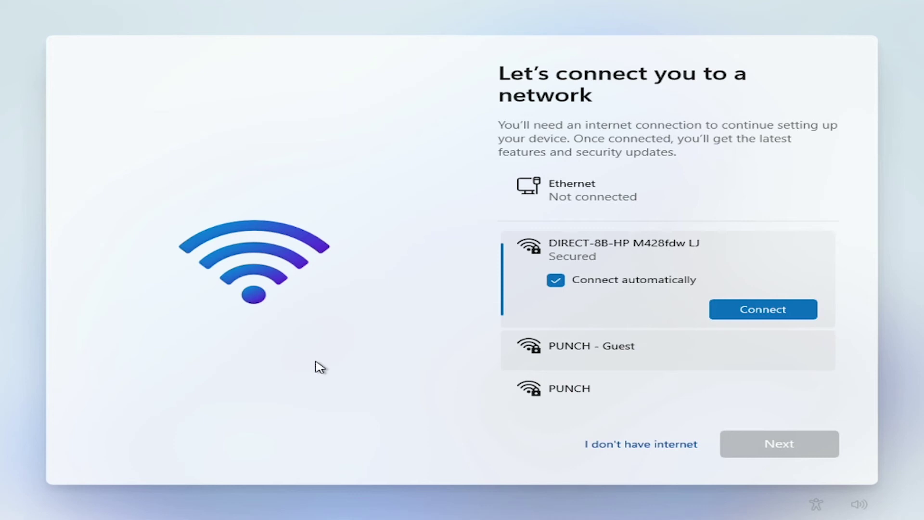
# - Open a command prompt over the network connection page and launch Task Manager with the command taskmgr
pyautogui.hotkey('shift', 'F10')
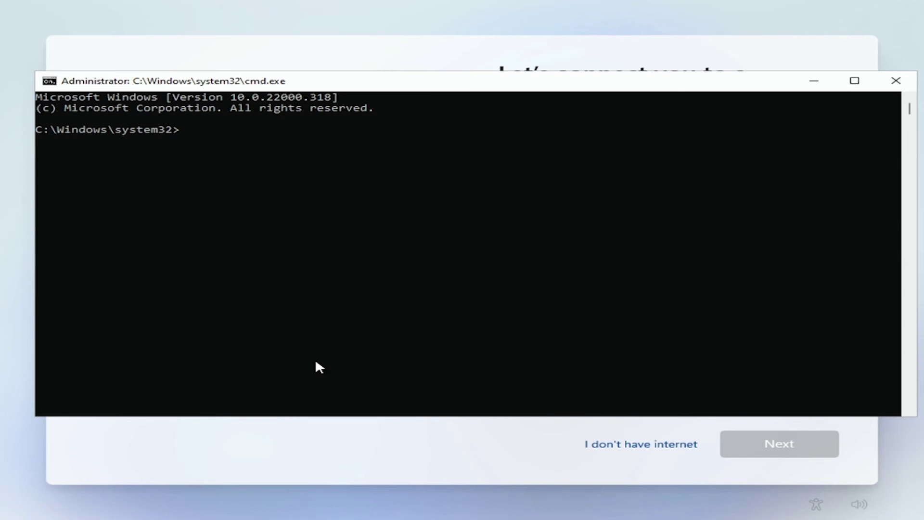
pyautogui.write('ta')
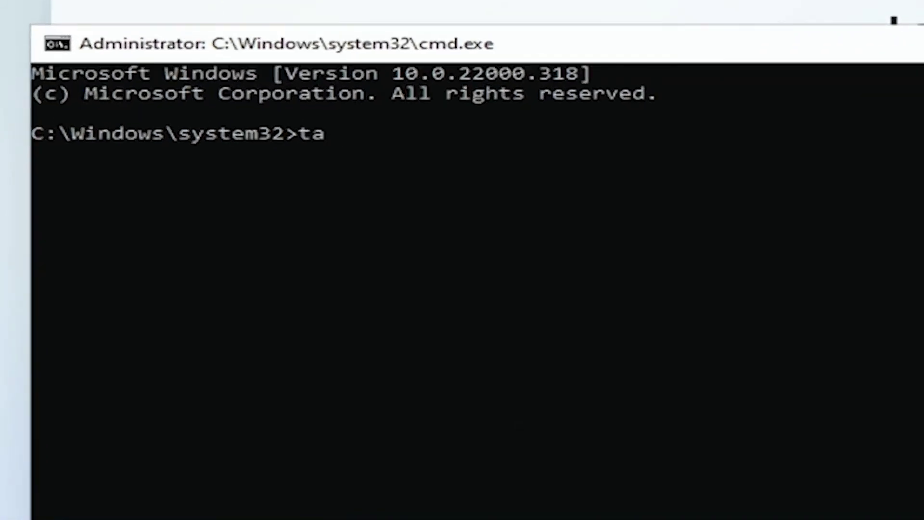
pyautogui.write('skm')
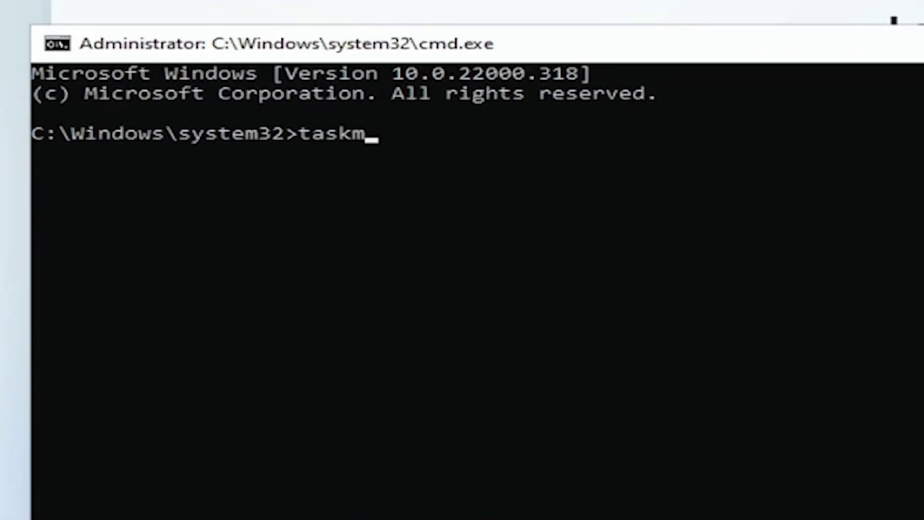
pyautogui.write('gr')
pyautogui.press('Return')
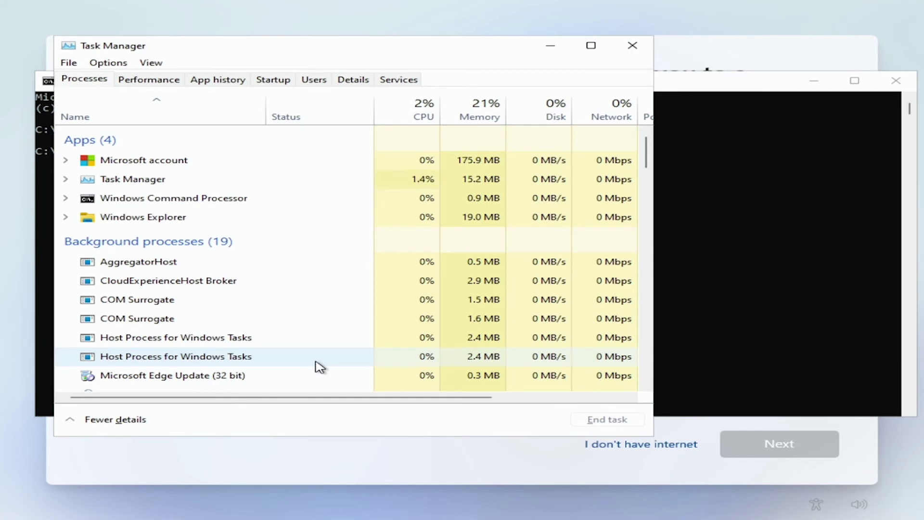
# - End the Network Connection Flow background process to skip the network requirement, and close Task Manager and the command prompt
pyautogui.moveTo(472, 49); pyautogui.dragTo(514, 62)
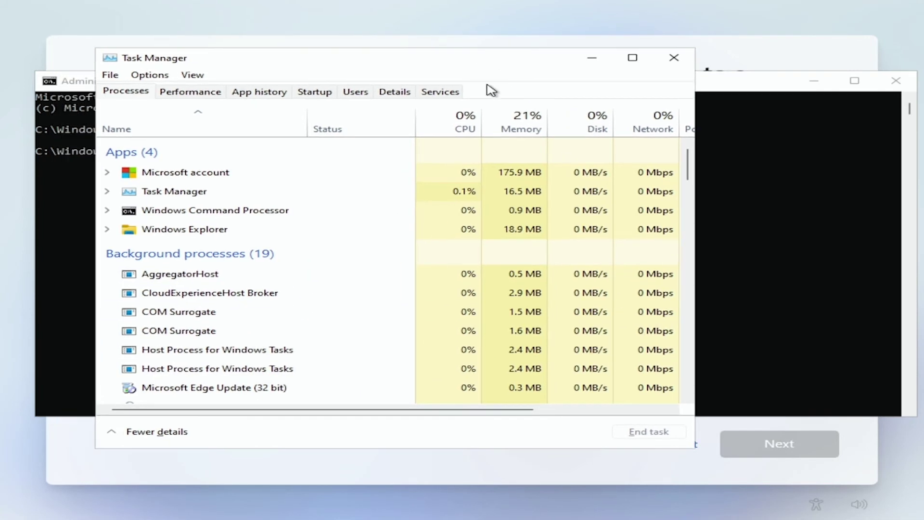
pyautogui.scroll(-1, 250, 284)
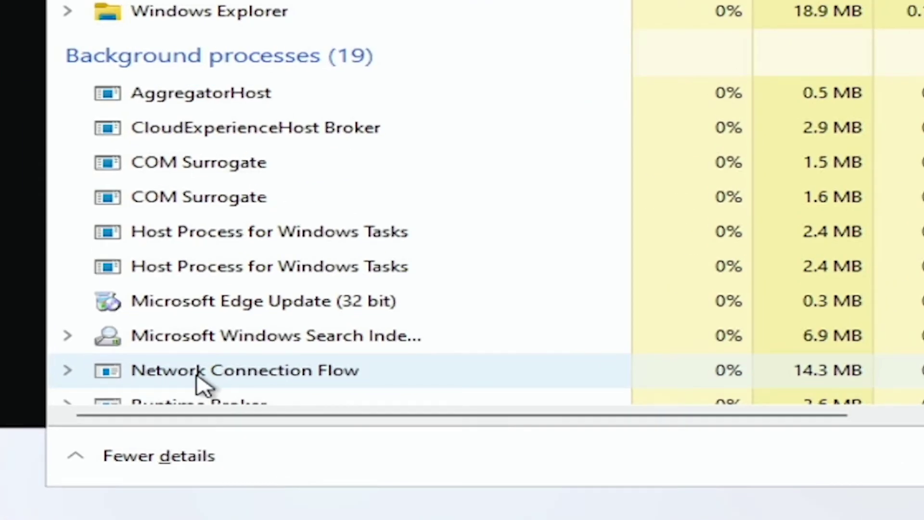
pyautogui.click(243, 374)
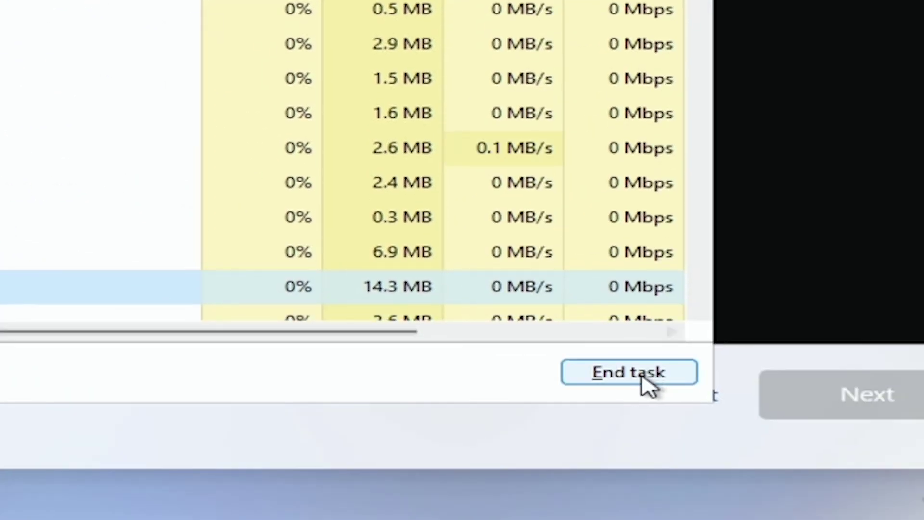
pyautogui.click(643, 375)
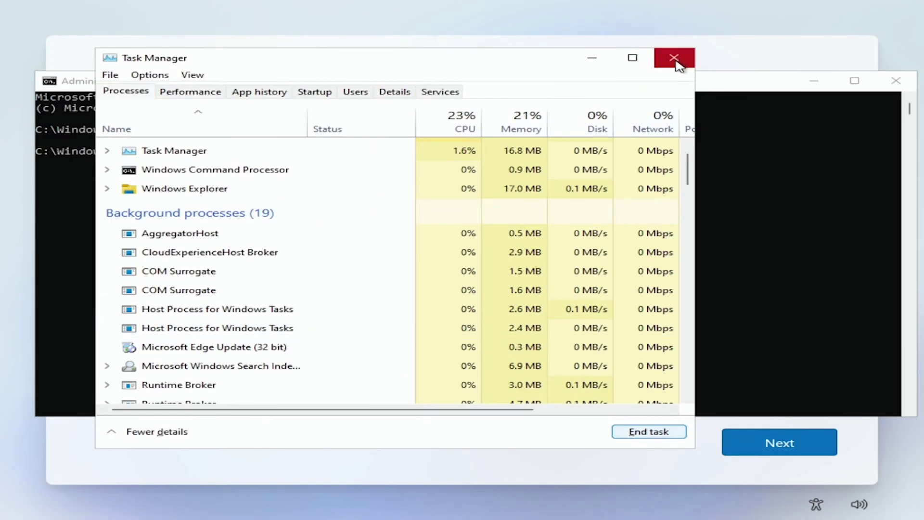
pyautogui.click(675, 59)
pyautogui.click(896, 81)
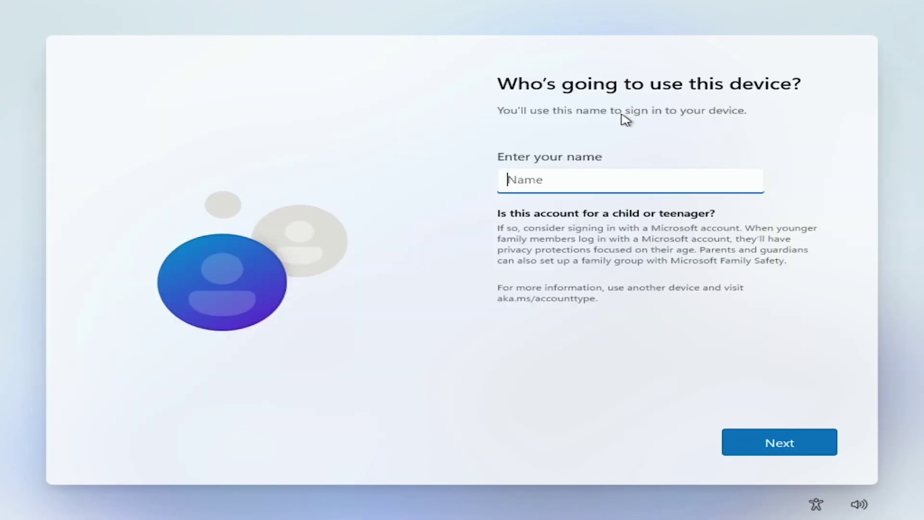